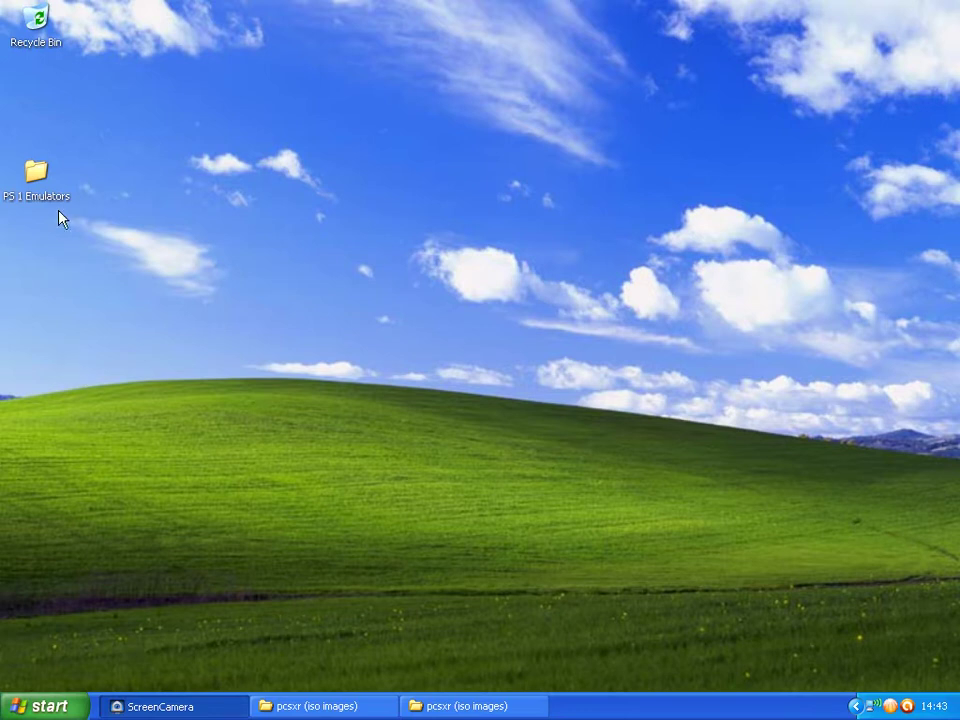
Open the PS 1 Emulators folder on the desktop and launch pcsx.exe from the pcsxr (iso images) folder.
double_click(40, 185)
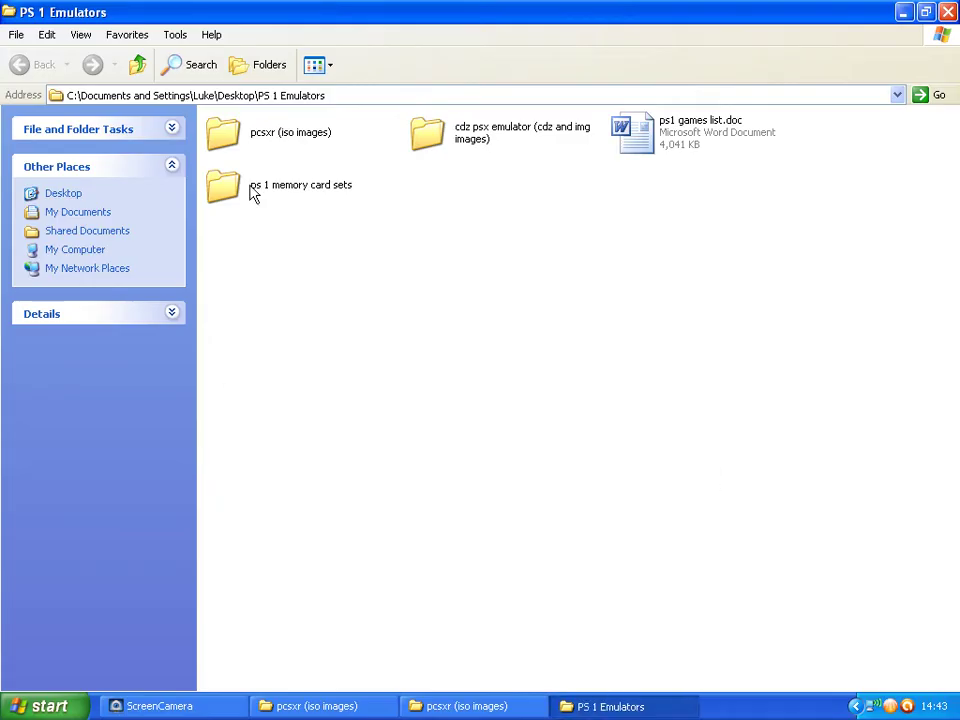
left_click(226, 140)
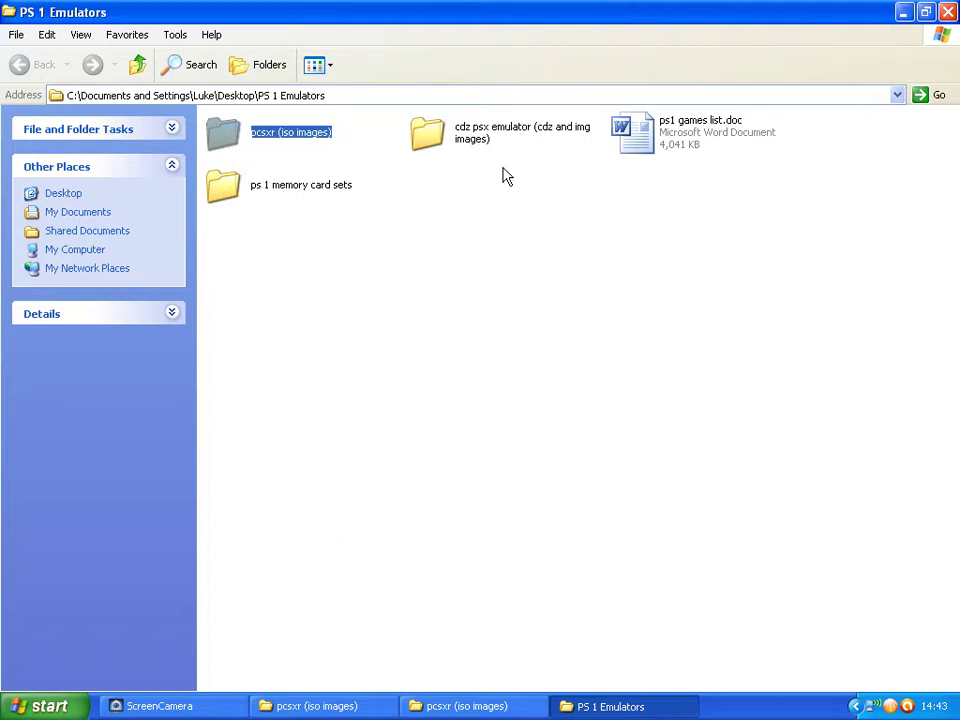
left_click(414, 257)
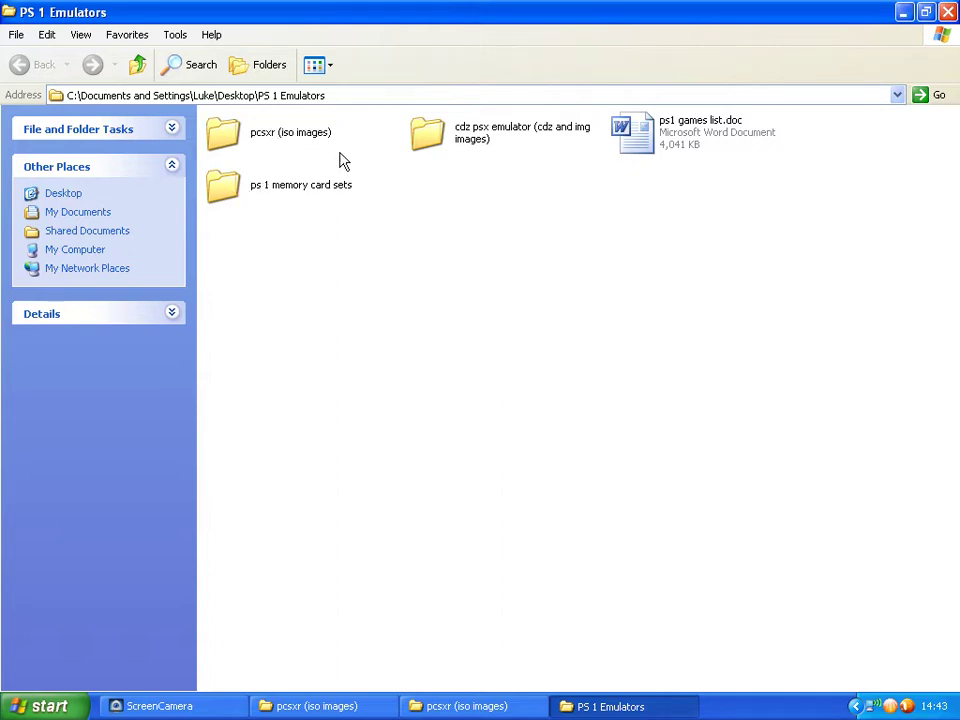
double_click(234, 143)
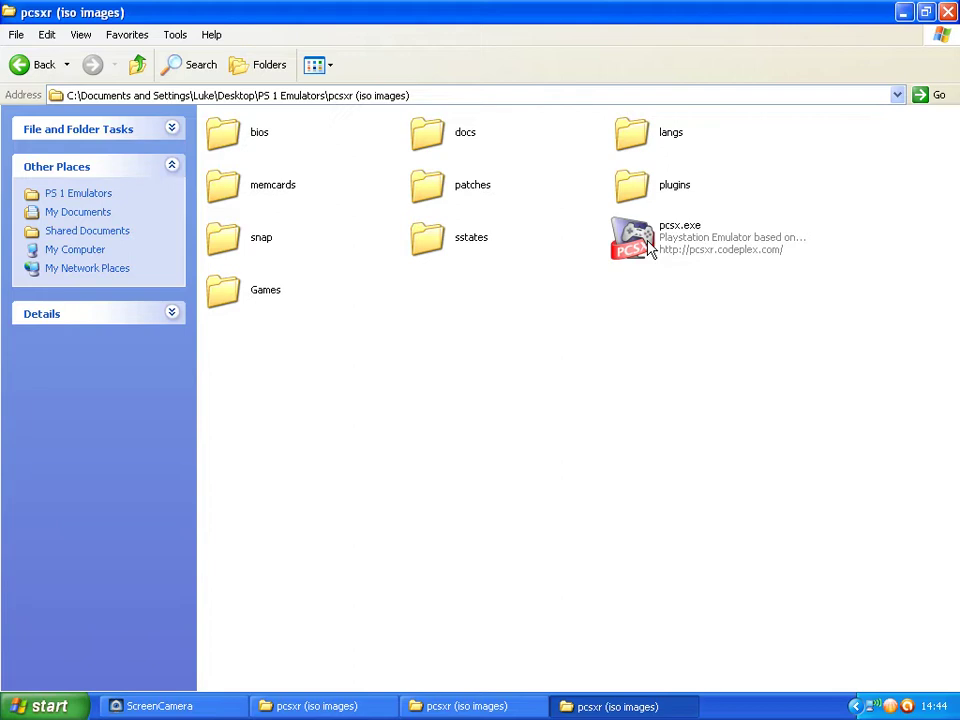
double_click(655, 249)
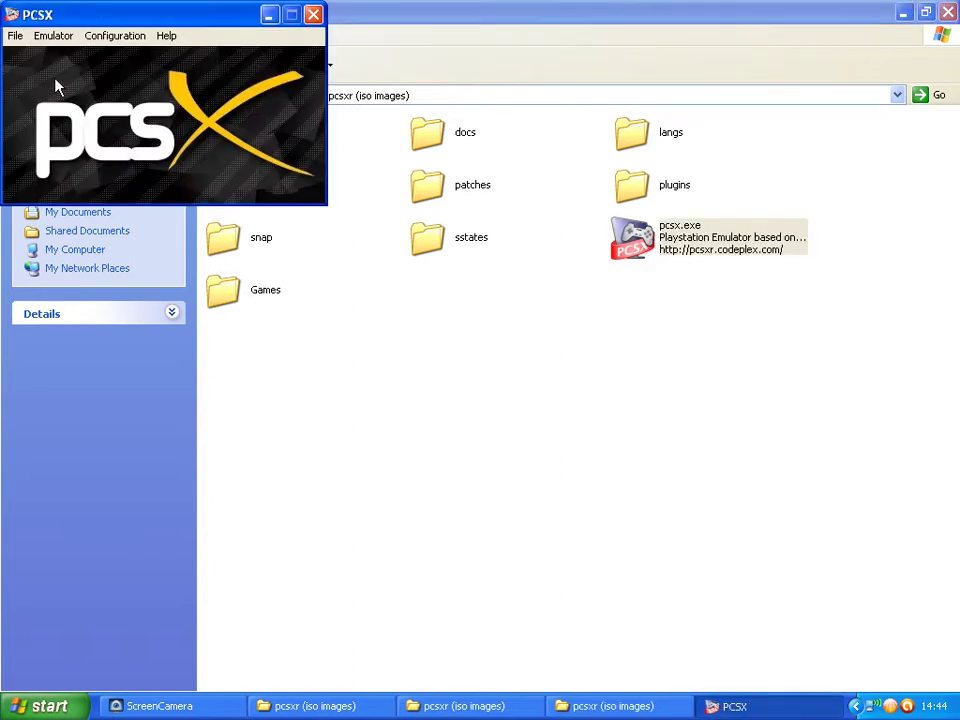
In the PCSX memory card manager, assign Mcd001.mcr to Memory Card 1 and Mcd002.mcr to Memory Card 2.
left_click(112, 36)
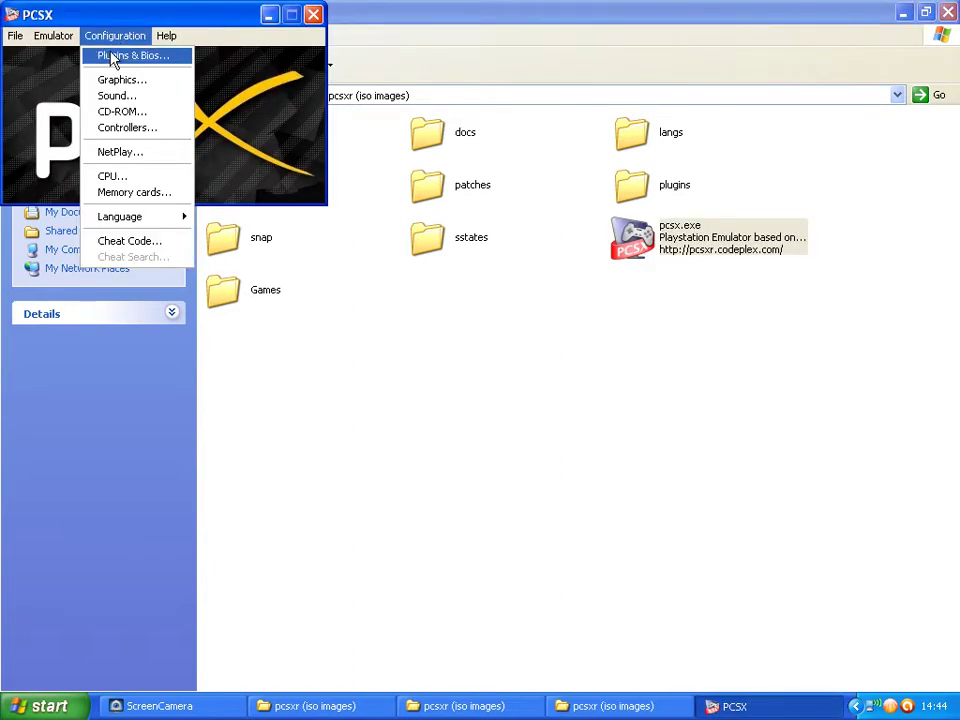
left_click(113, 194)
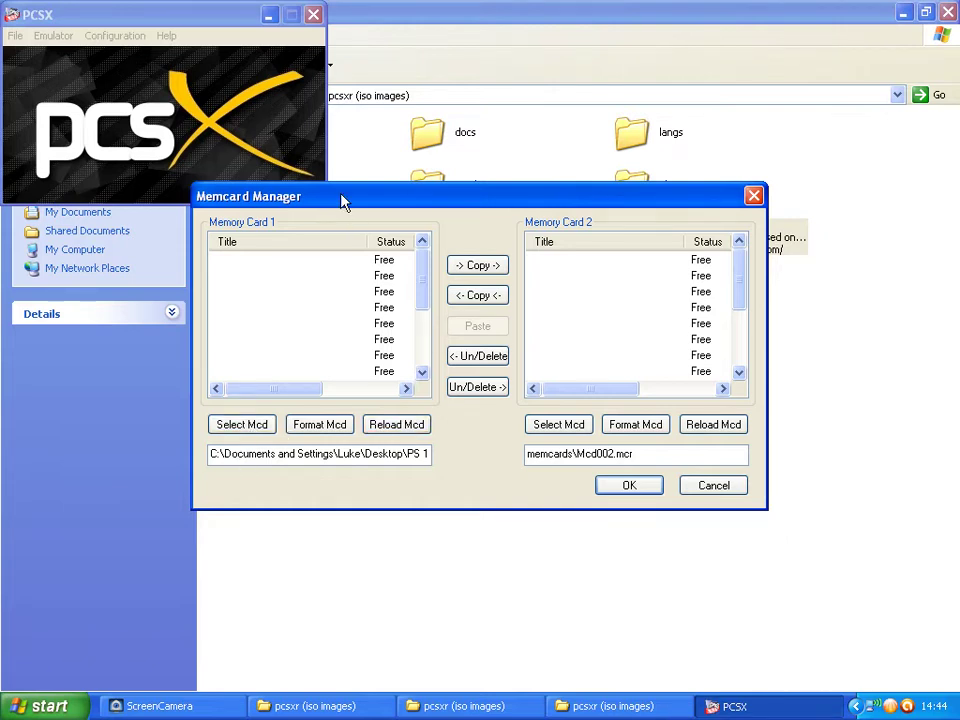
left_click_drag(341, 201, 445, 123)
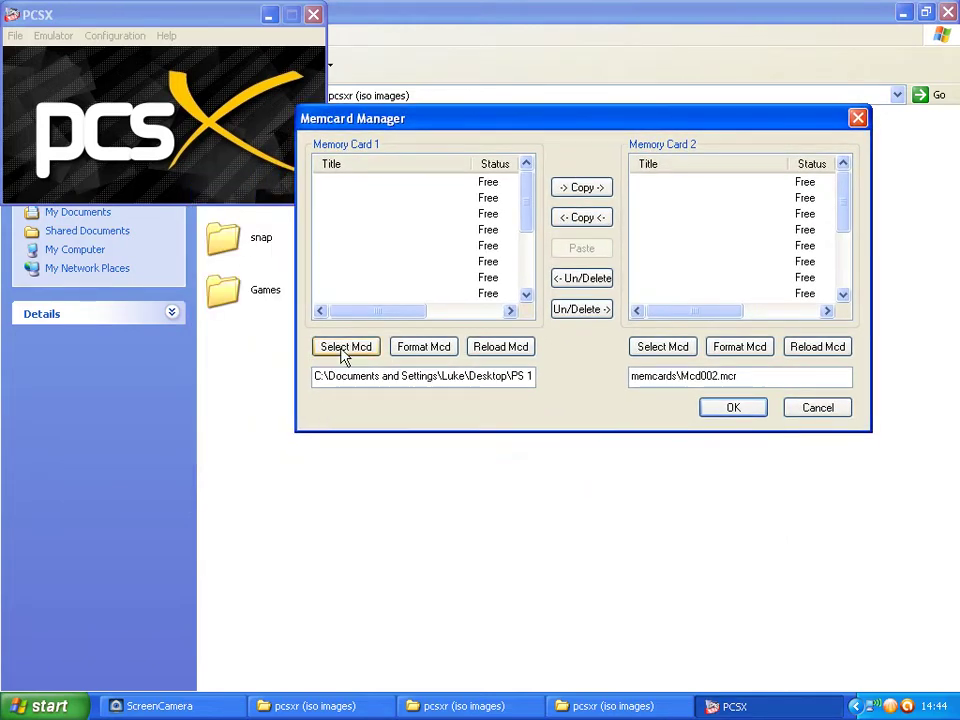
left_click(345, 350)
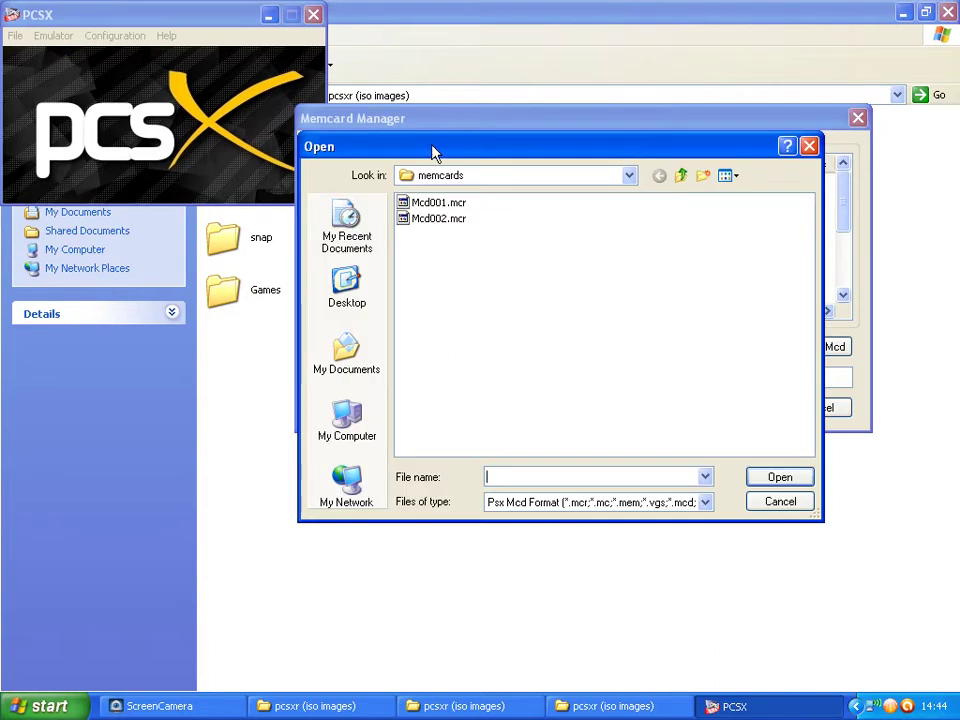
left_click_drag(433, 152, 355, 382)
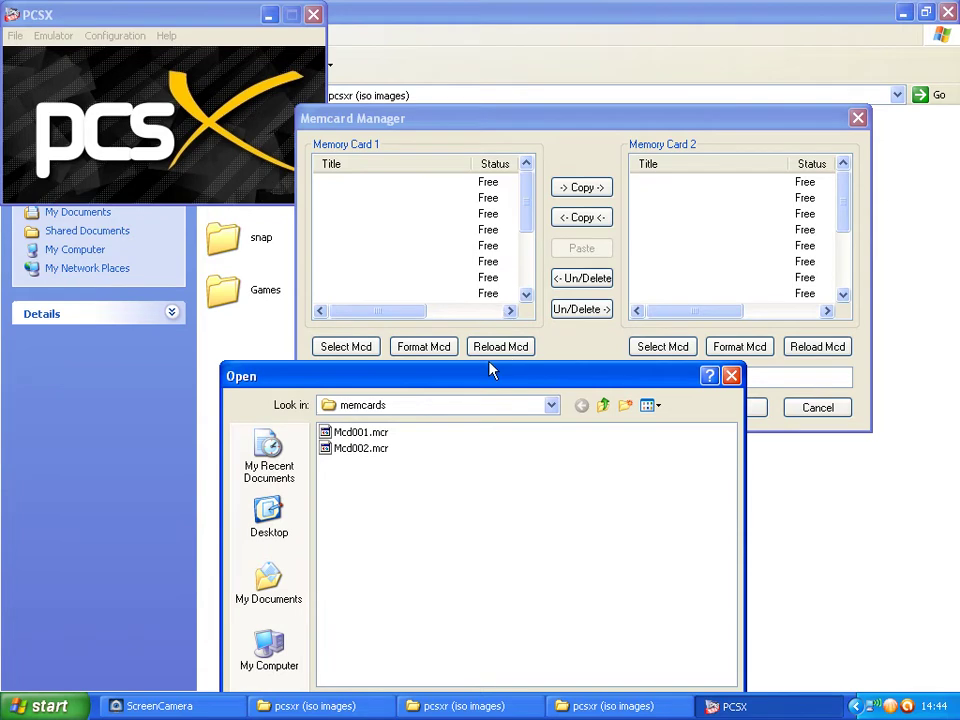
left_click_drag(463, 395, 469, 151)
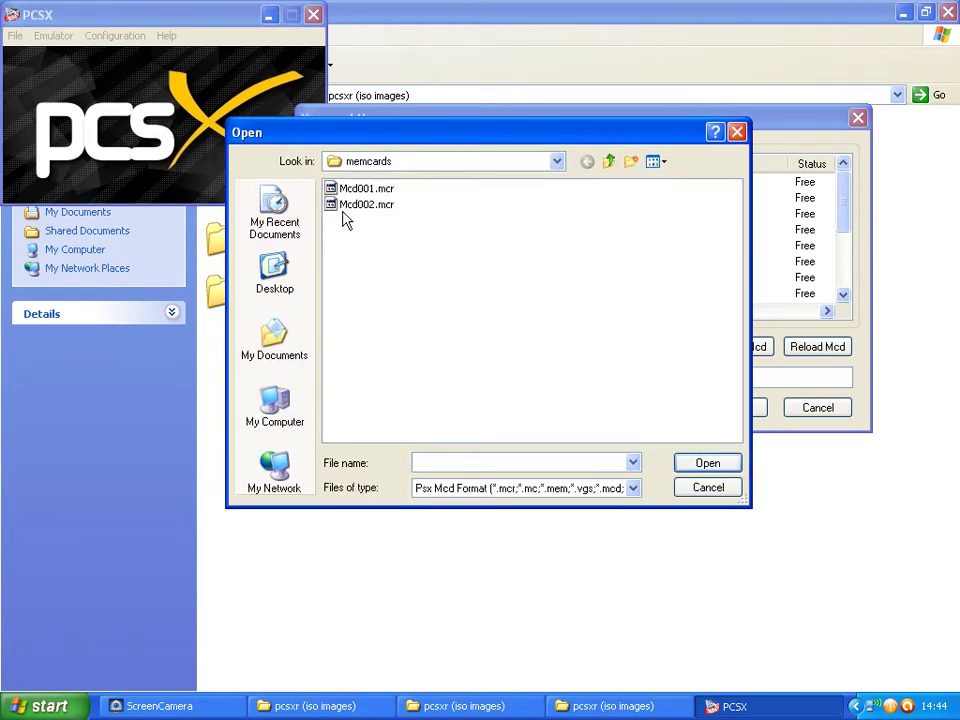
double_click(367, 190)
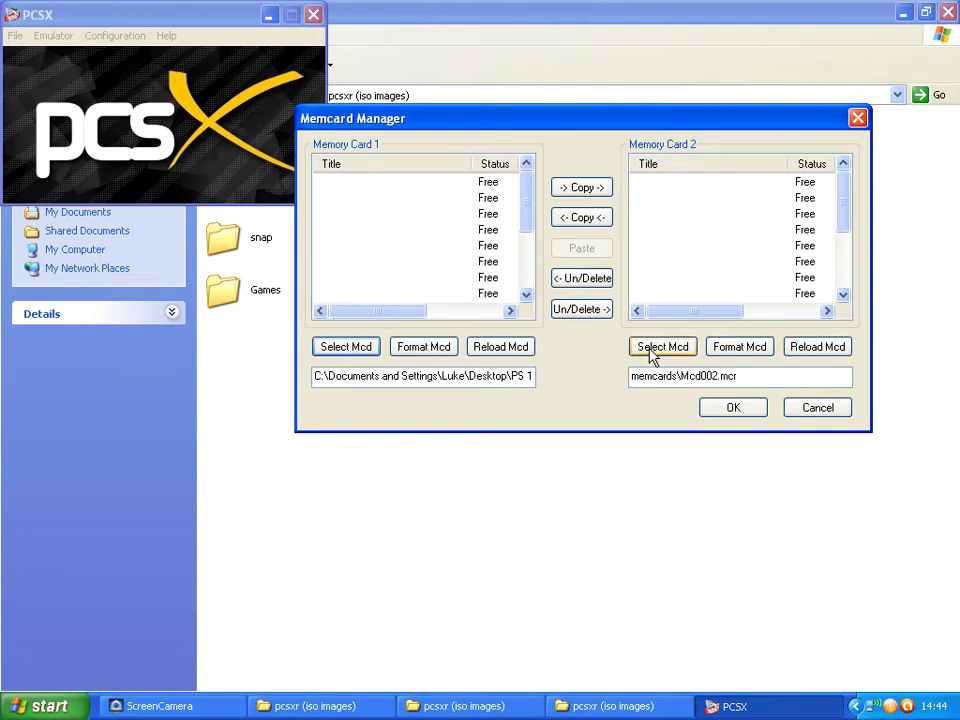
left_click(648, 355)
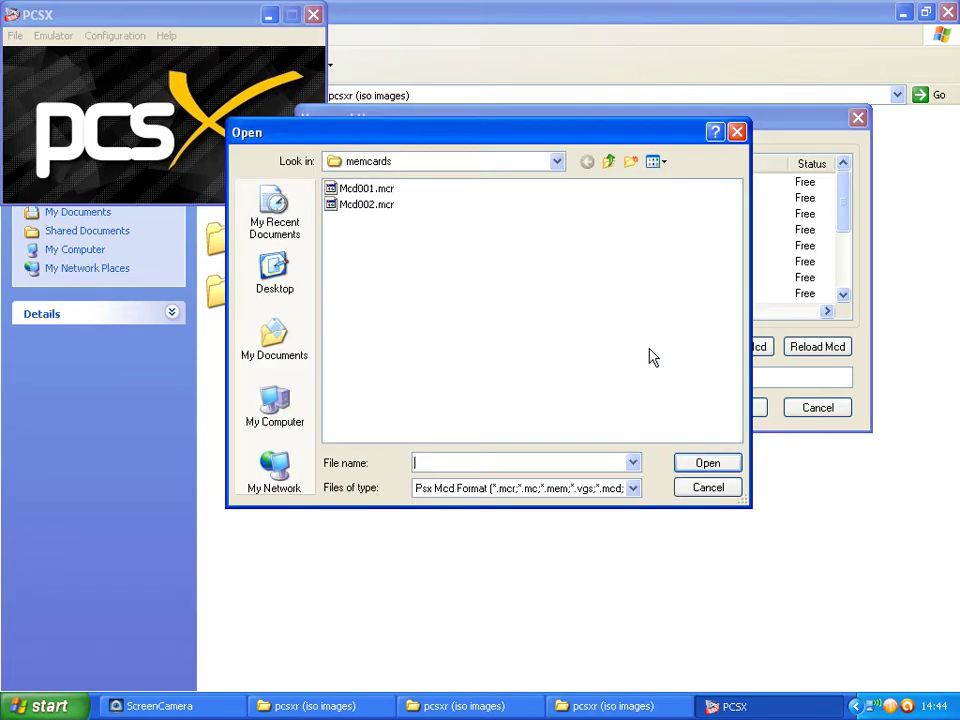
double_click(378, 206)
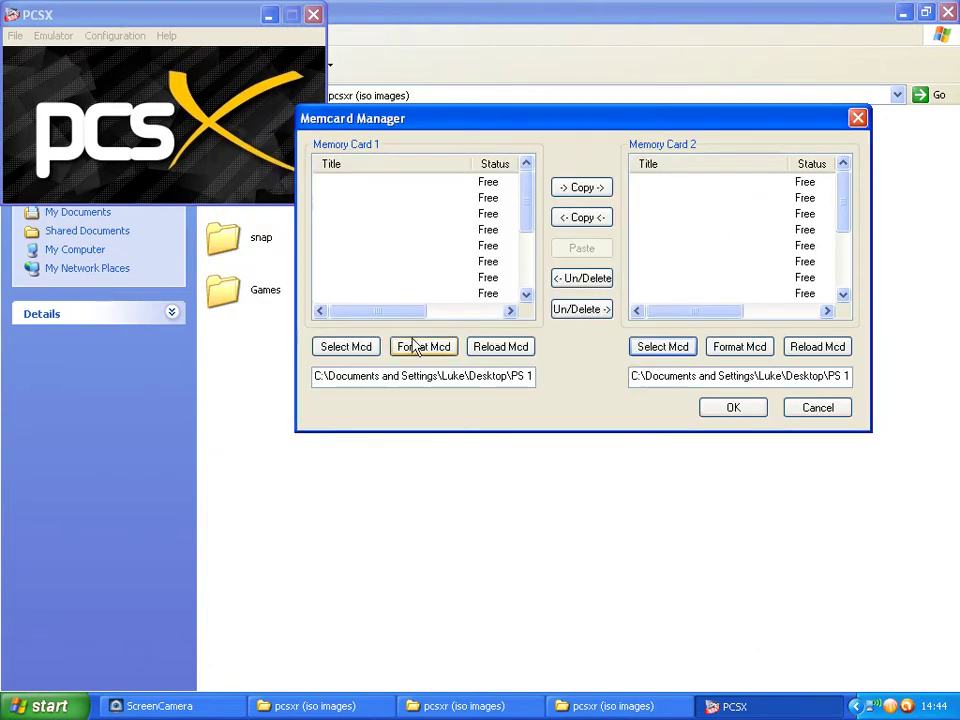
Reselect Mcd001.mcr for Memory Card 1, browsing from the desktop through PS 1 Emulators and pcsxr (iso images) to the memcards folder.
left_click(333, 347)
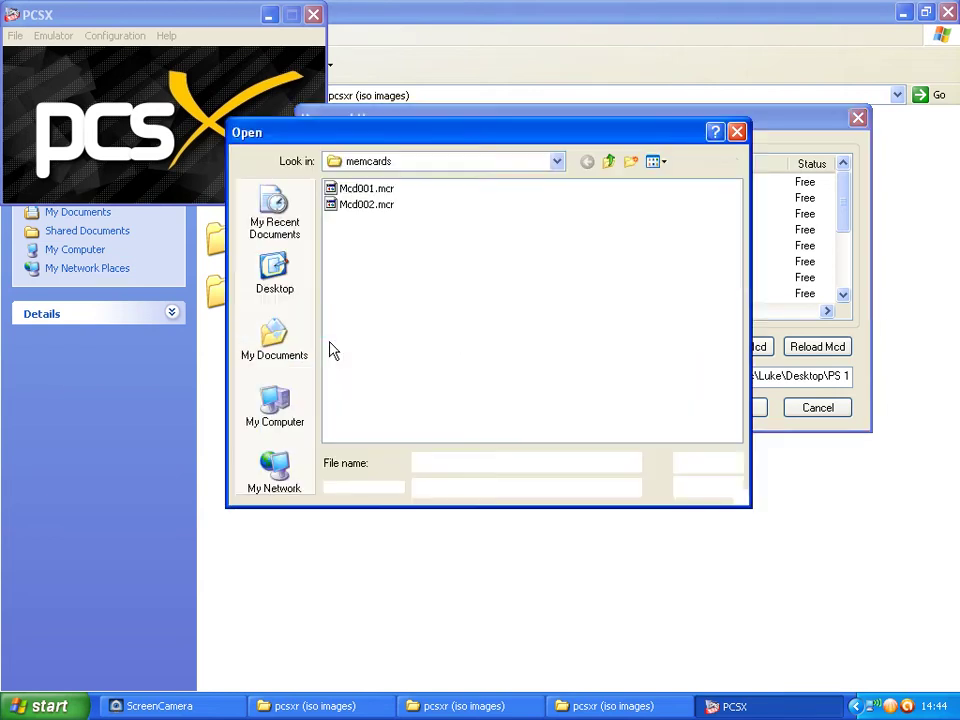
left_click(280, 283)
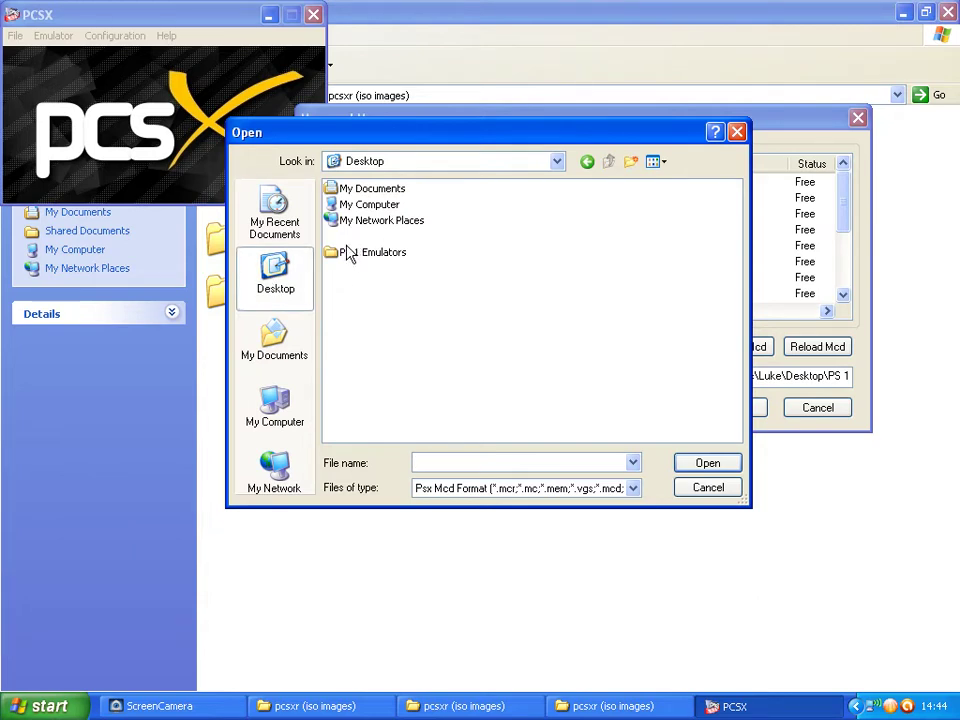
double_click(348, 253)
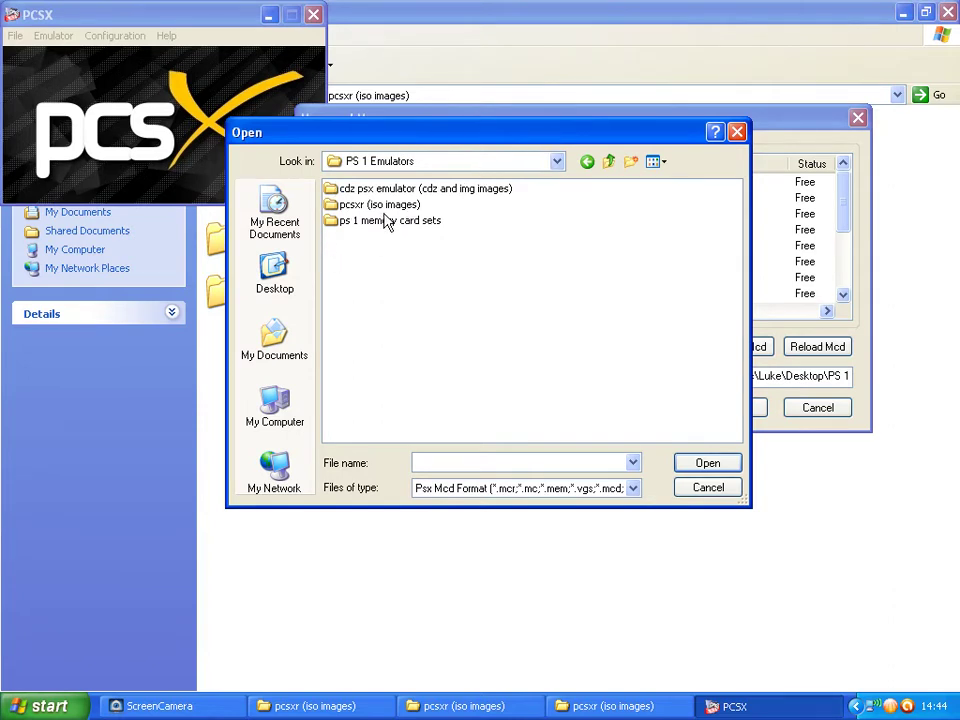
left_click(342, 208)
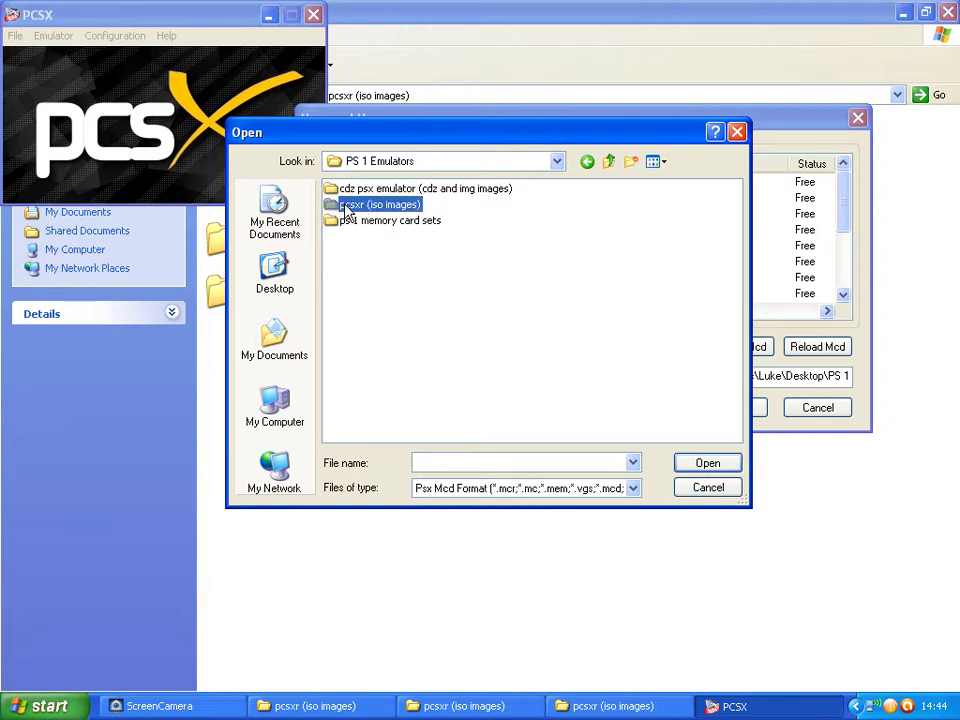
double_click(347, 211)
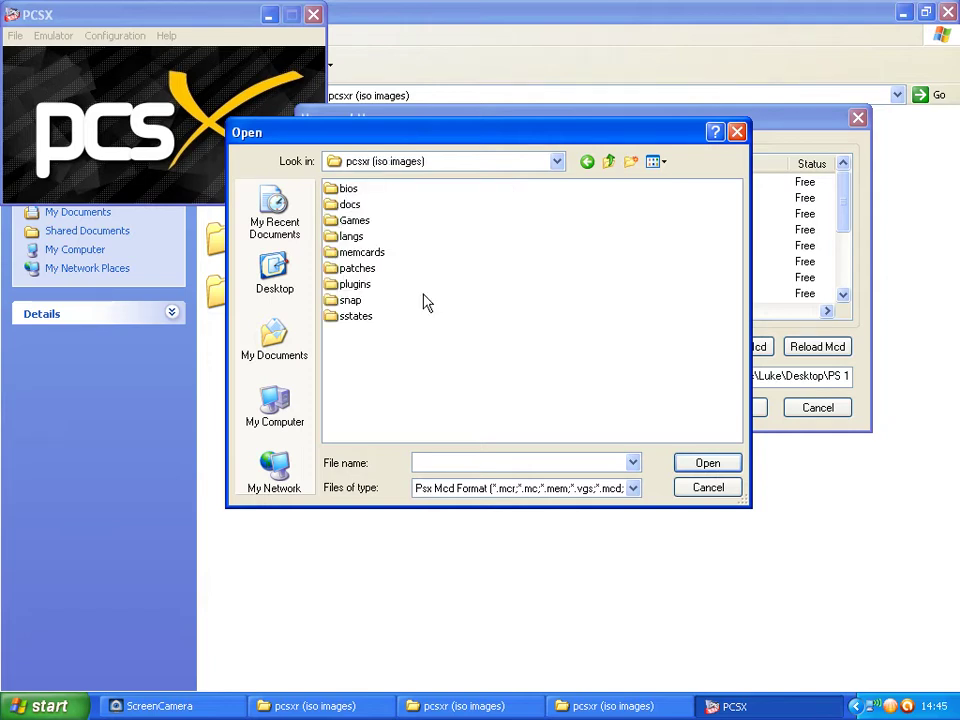
double_click(336, 250)
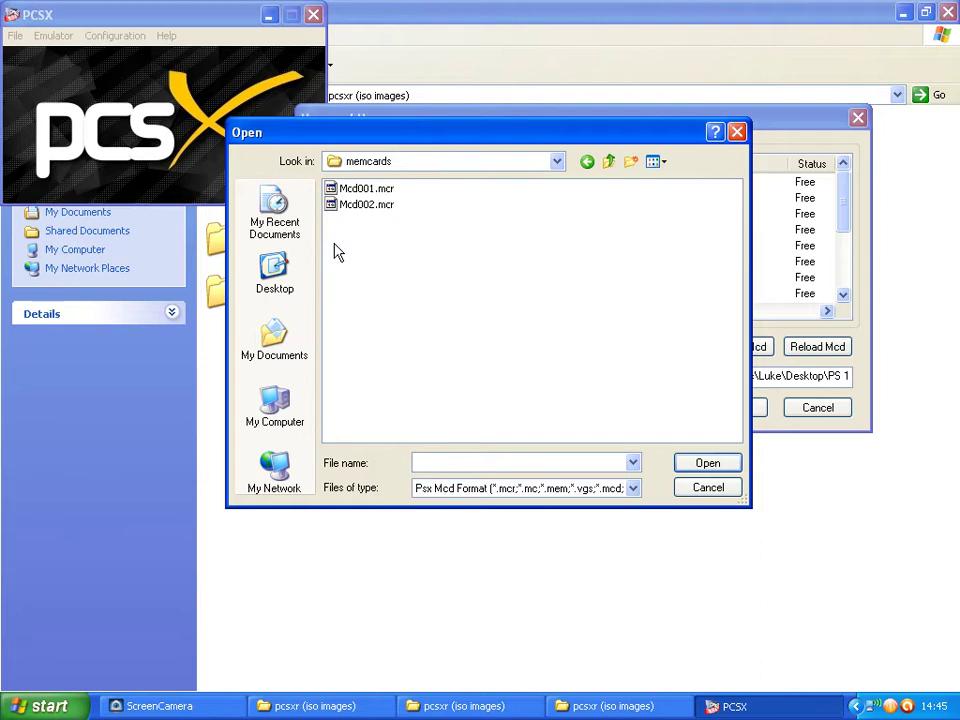
double_click(358, 194)
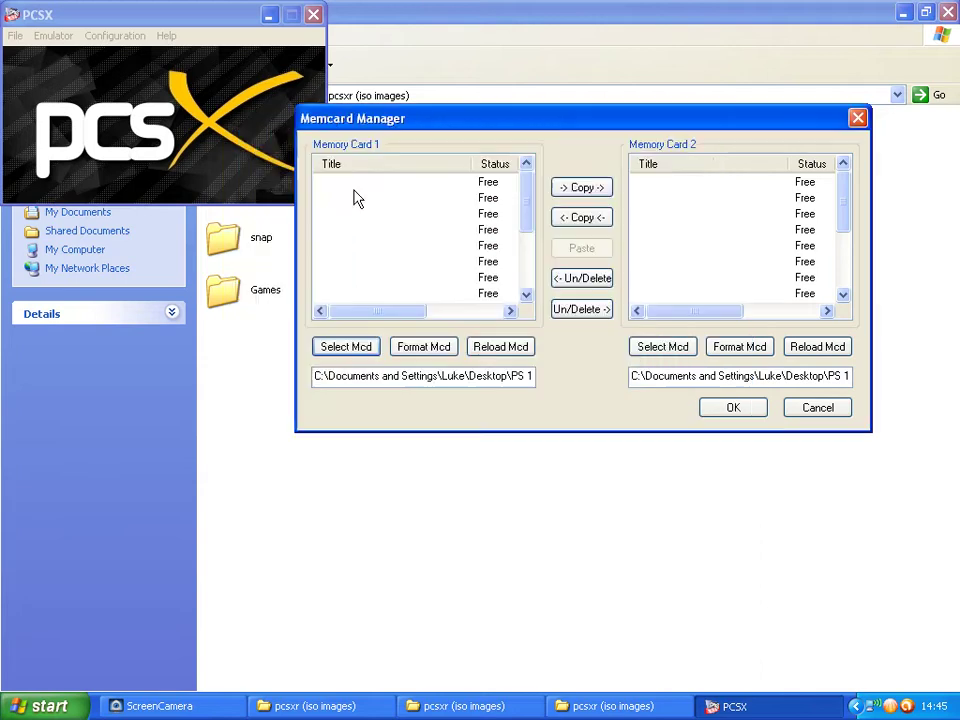
Reselect Mcd002.mcr for Memory Card 2, browsing from the desktop through PS 1 Emulators and pcsxr (iso images) to memcards.
left_click(655, 349)
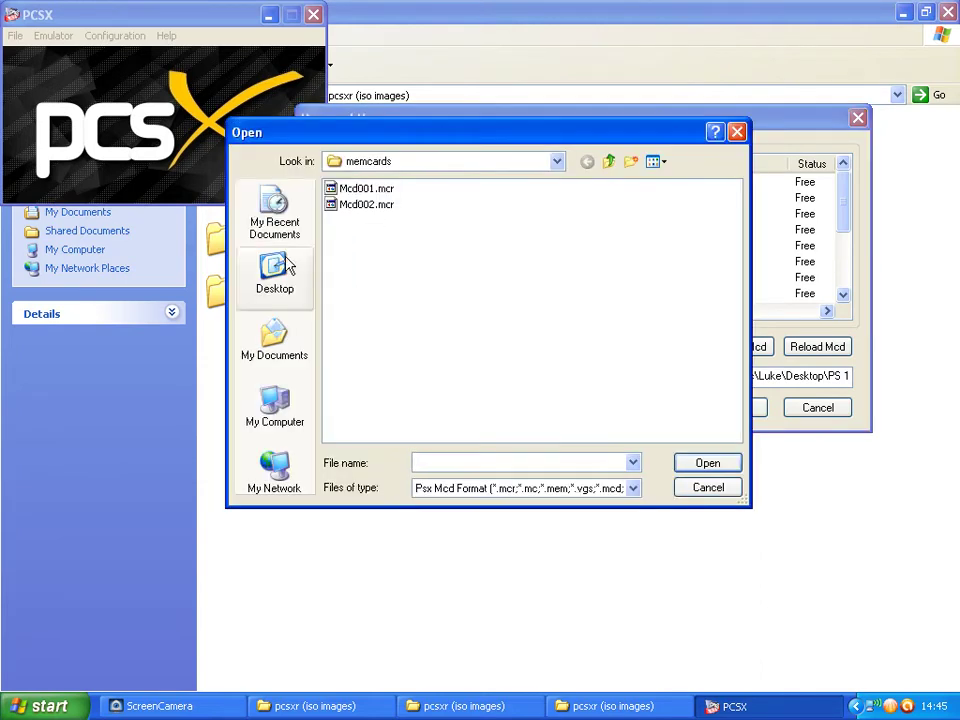
left_click(280, 290)
double_click(347, 253)
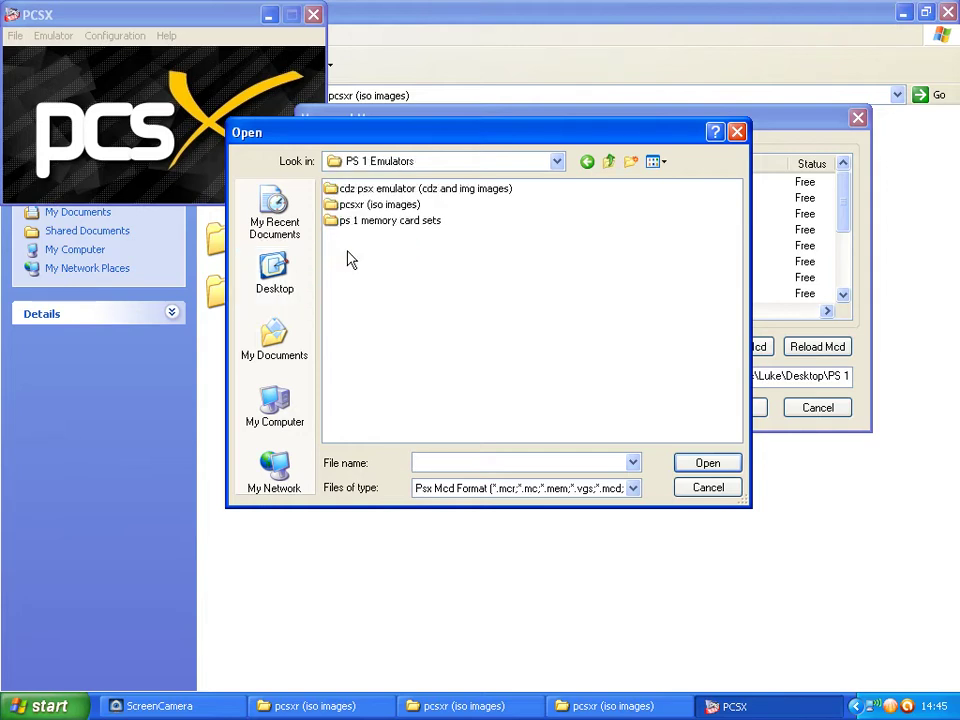
double_click(345, 205)
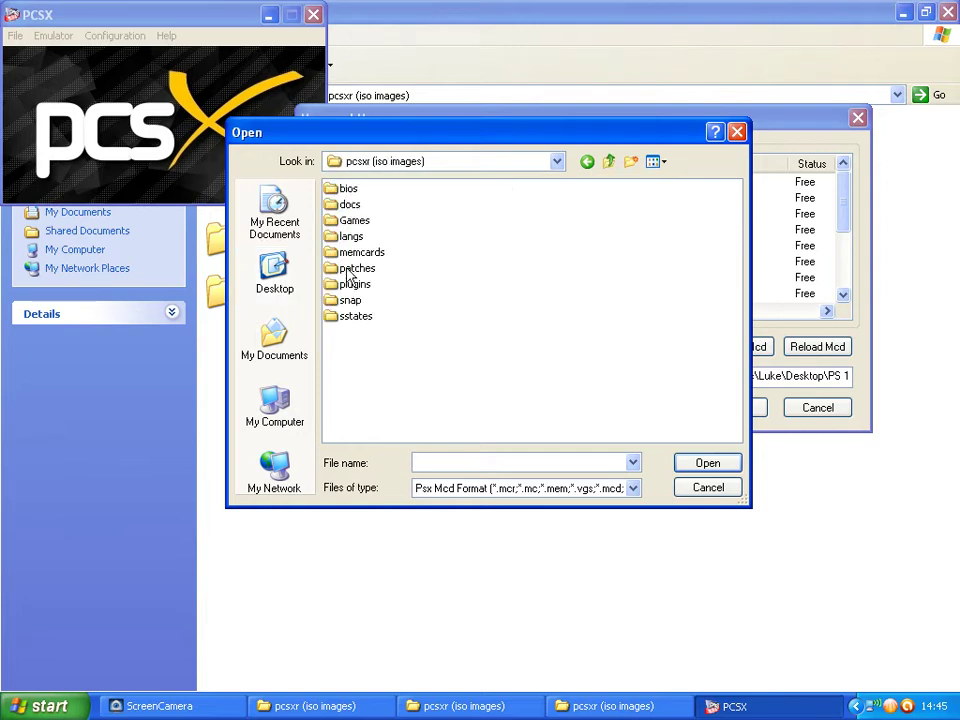
double_click(352, 254)
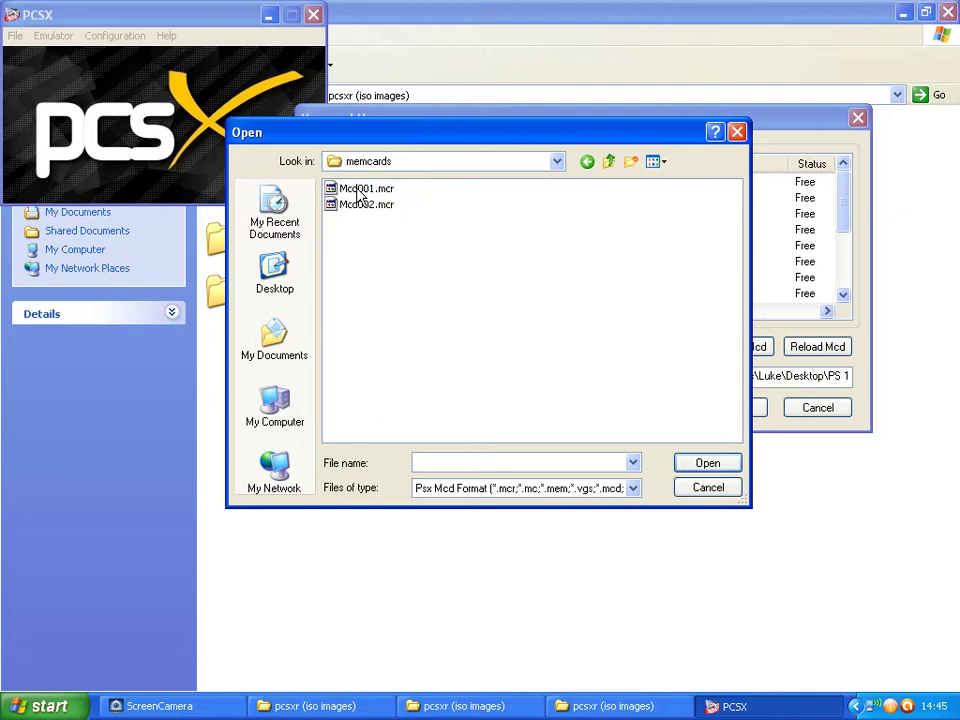
double_click(364, 206)
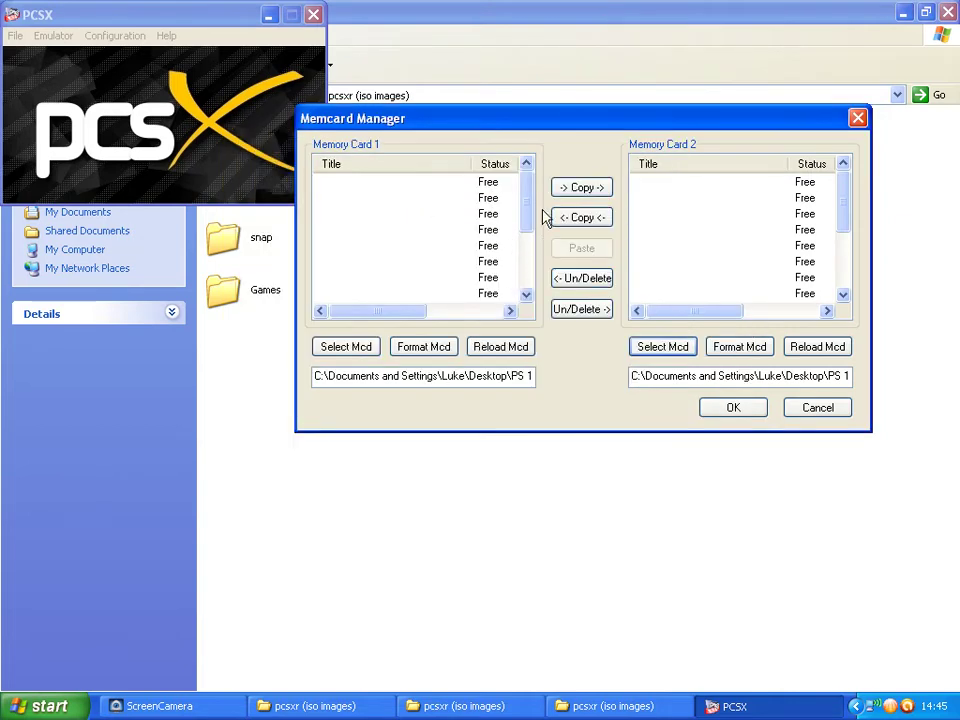
Close the memory card manager without applying the selection and exit PCSX.
key("alt+Tab")
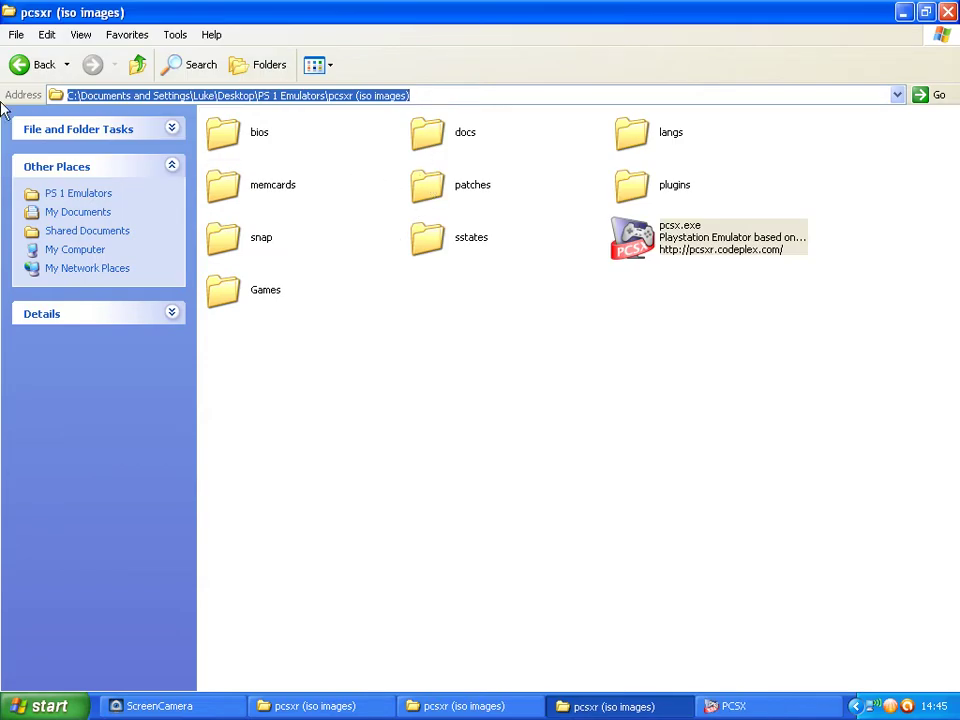
left_click(760, 705)
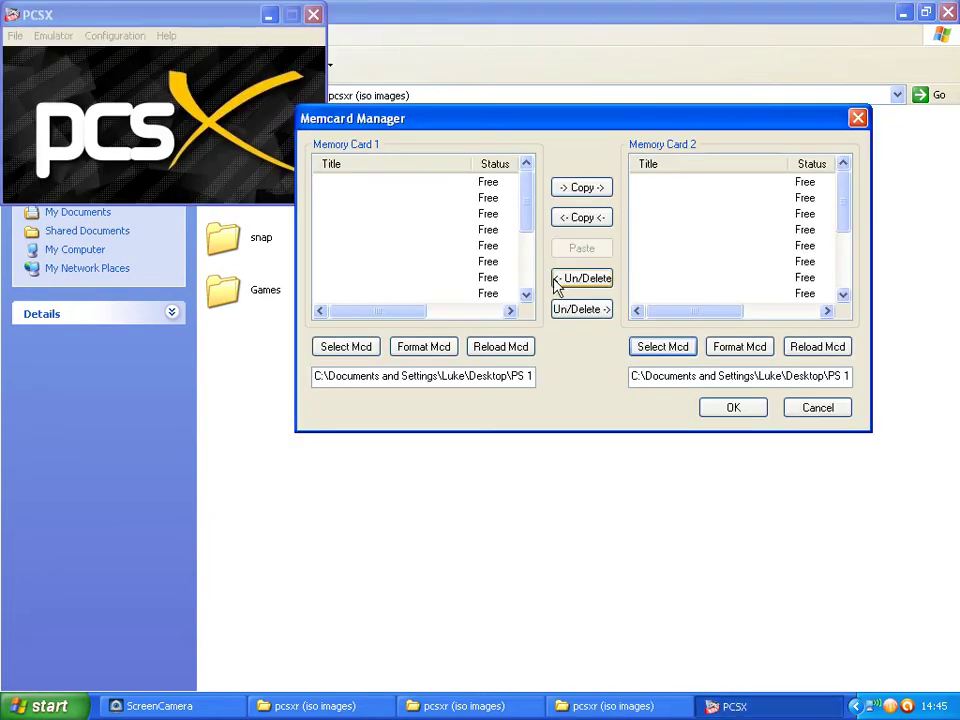
left_click(858, 118)
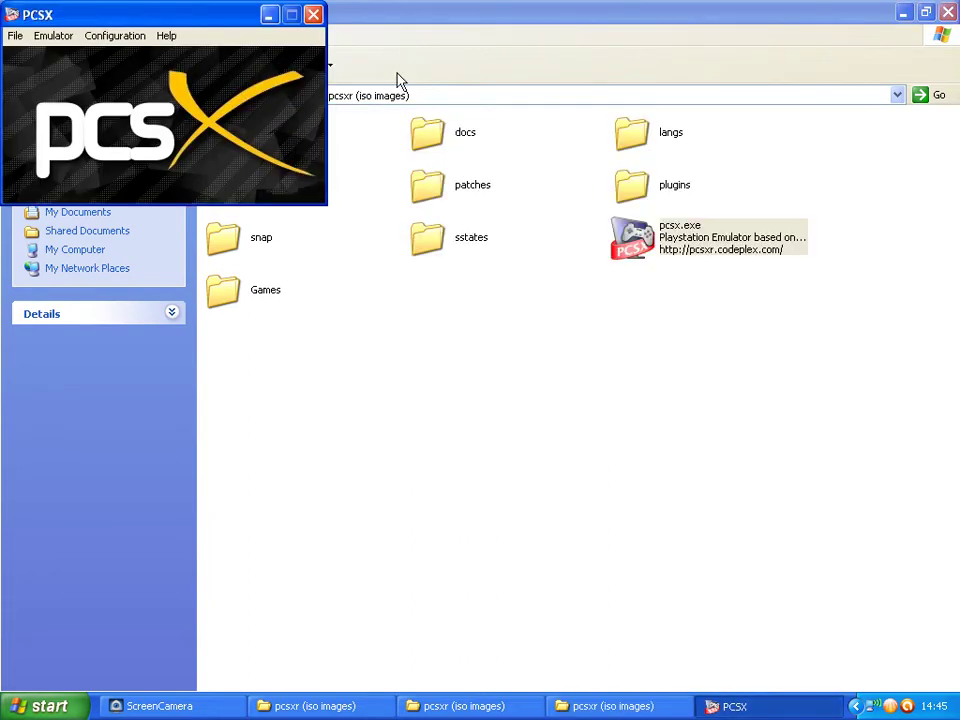
left_click(313, 14)
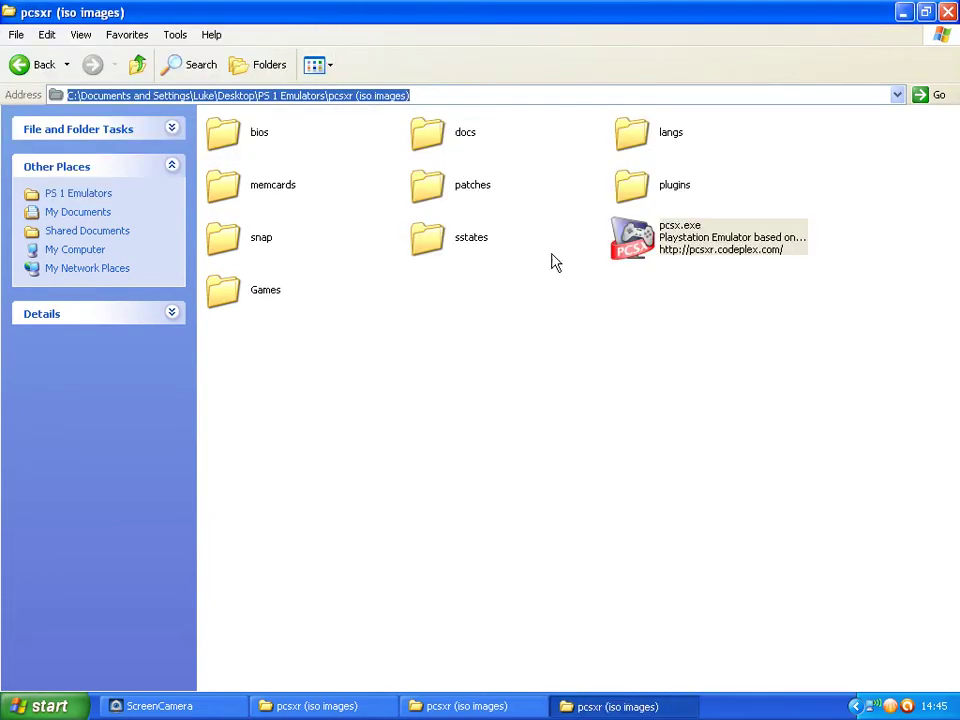
Return to the PS 1 Emulators folder and launch psxfin.exe from the cdz psx emulator (cdz and img images) folder.
left_click(37, 64)
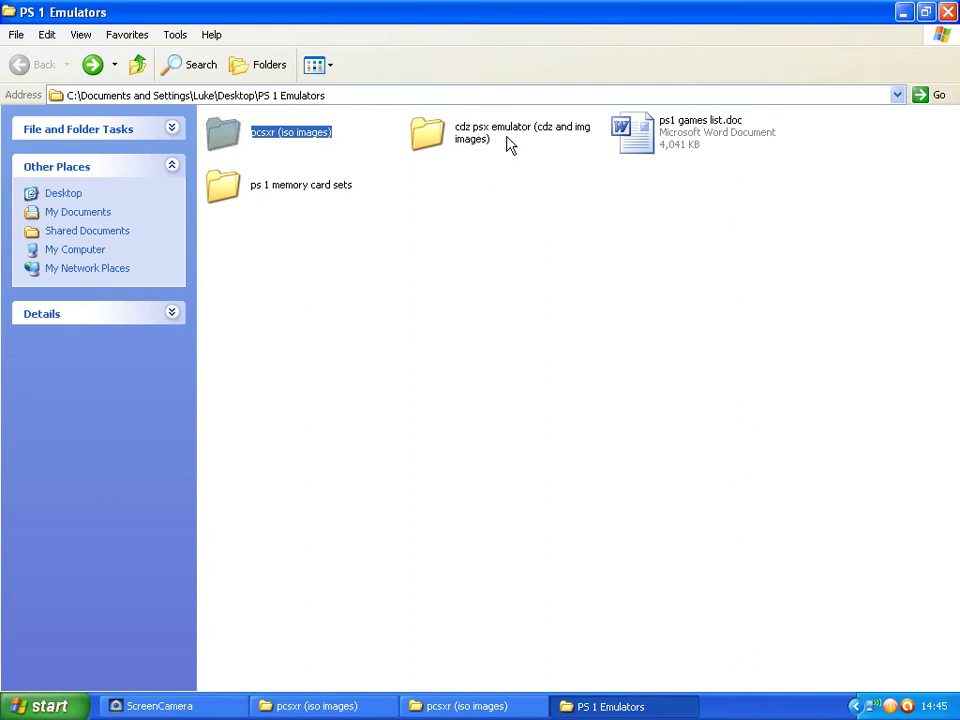
double_click(444, 150)
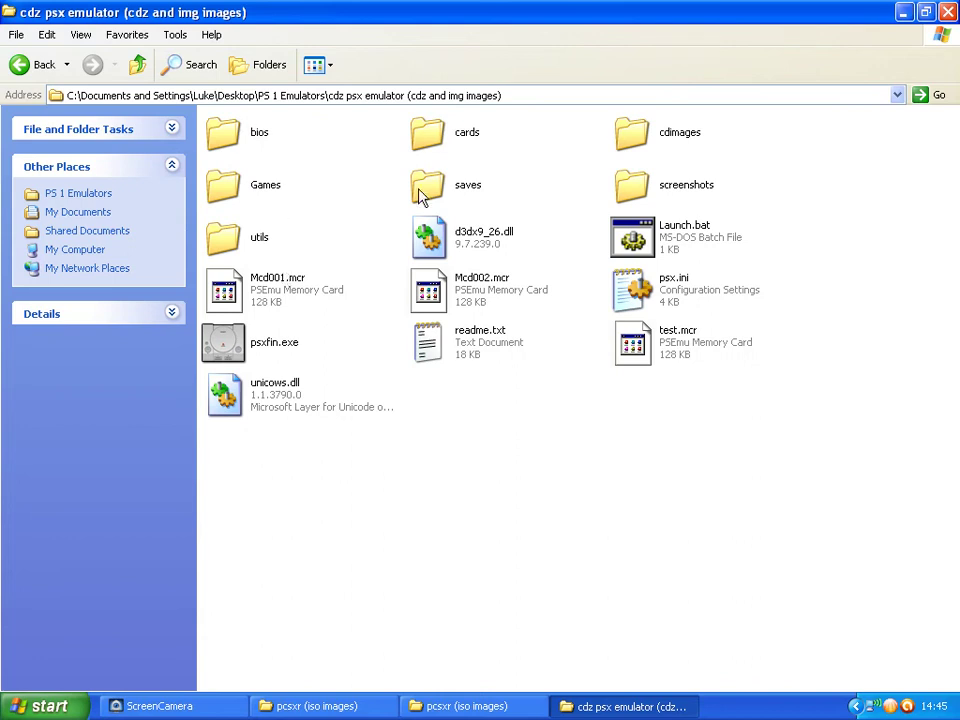
left_click(263, 352)
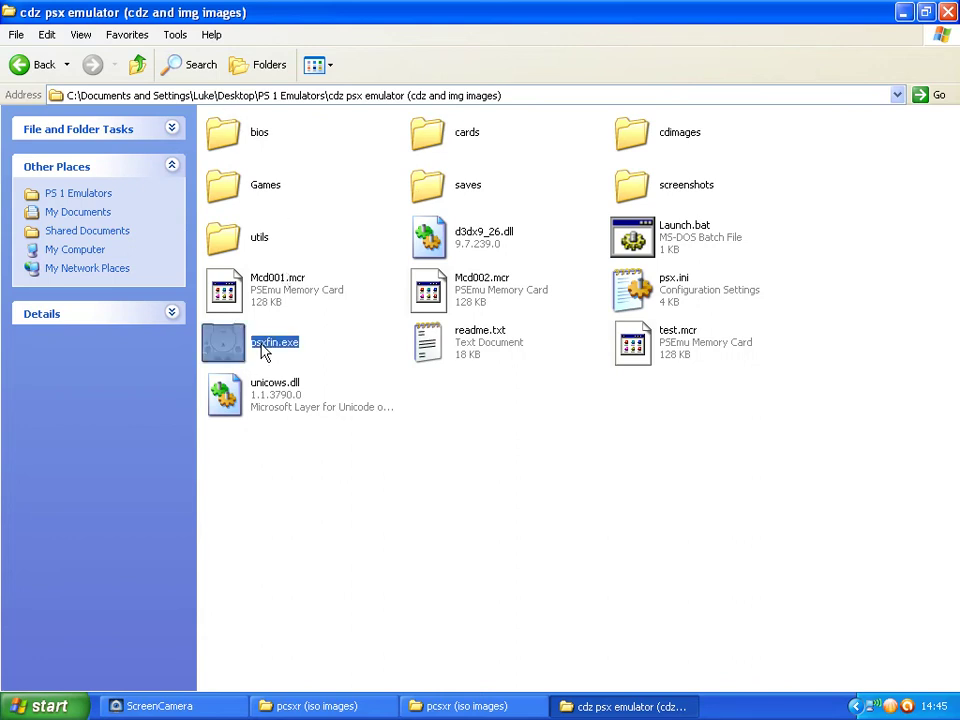
double_click(247, 355)
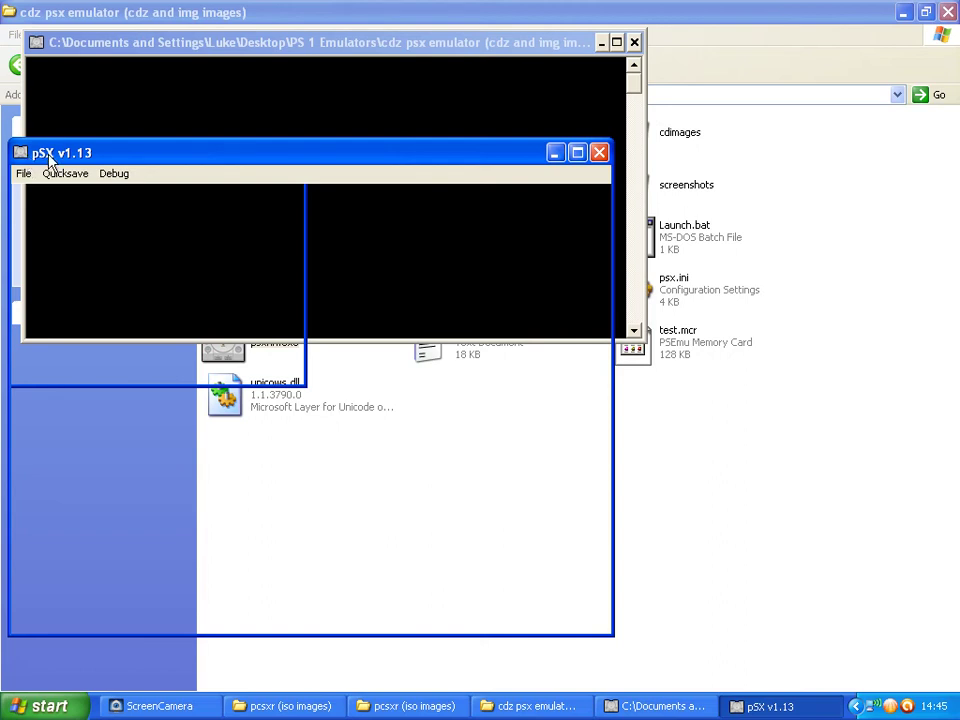
Open the memory card slot settings in the pSX configuration.
left_click(32, 176)
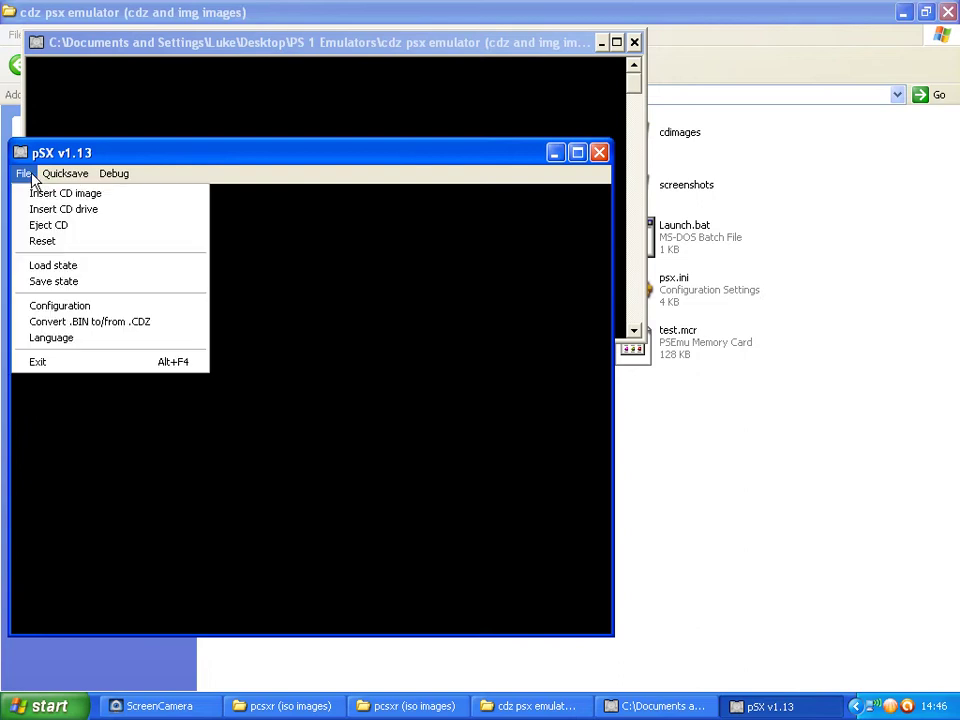
left_click(41, 310)
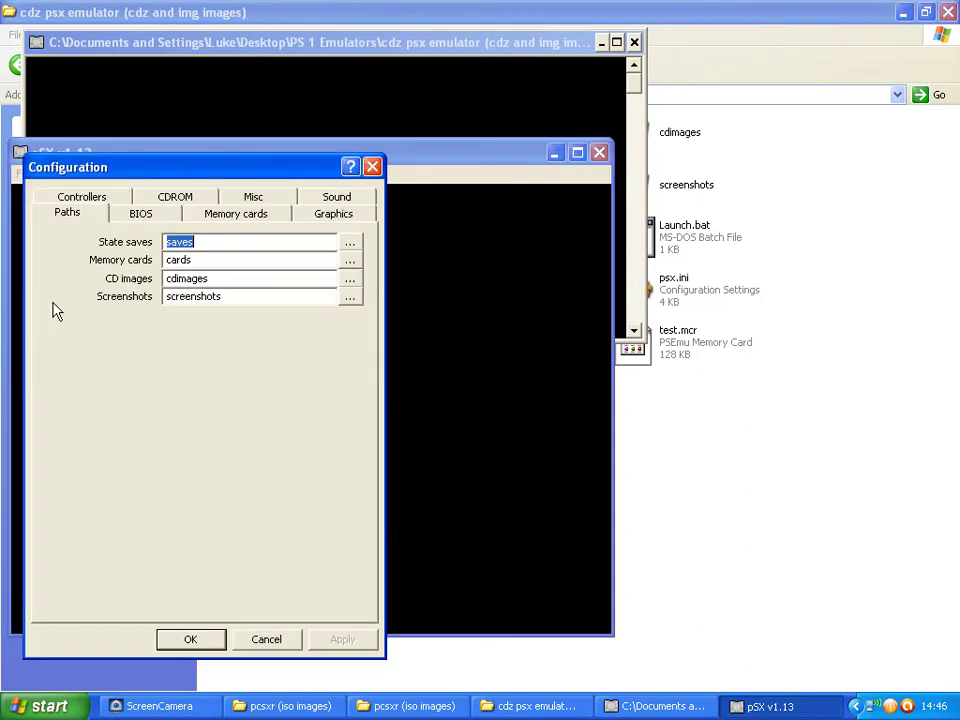
left_click(241, 222)
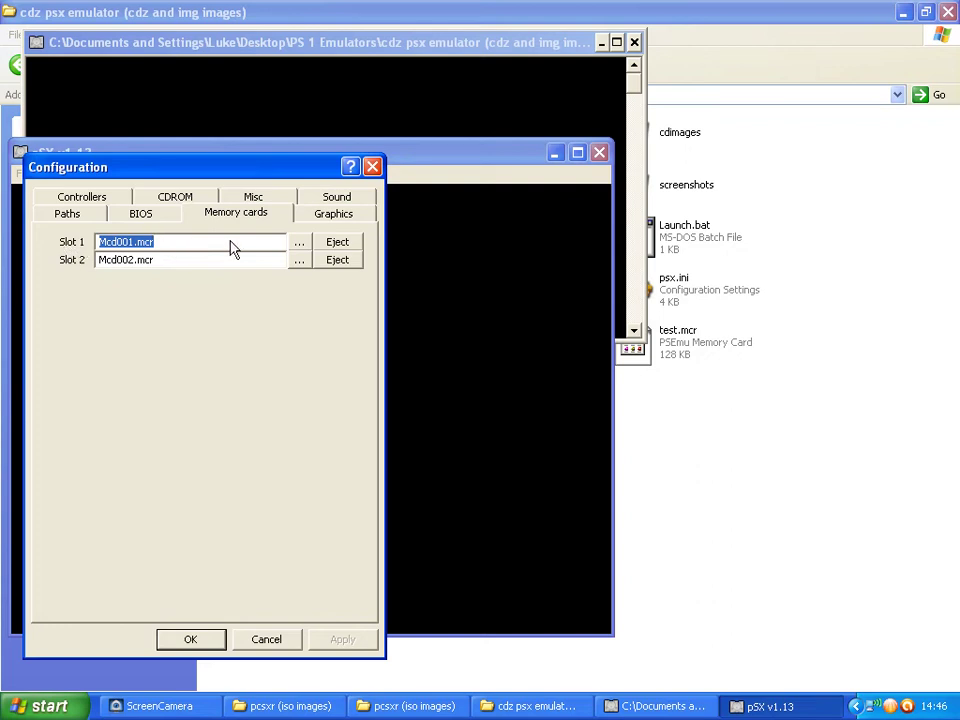
Browse for a Slot 1 card file to cards 18 in the ps 1 memory card sets folder and highlight Mcd001.mcr.
left_click(298, 245)
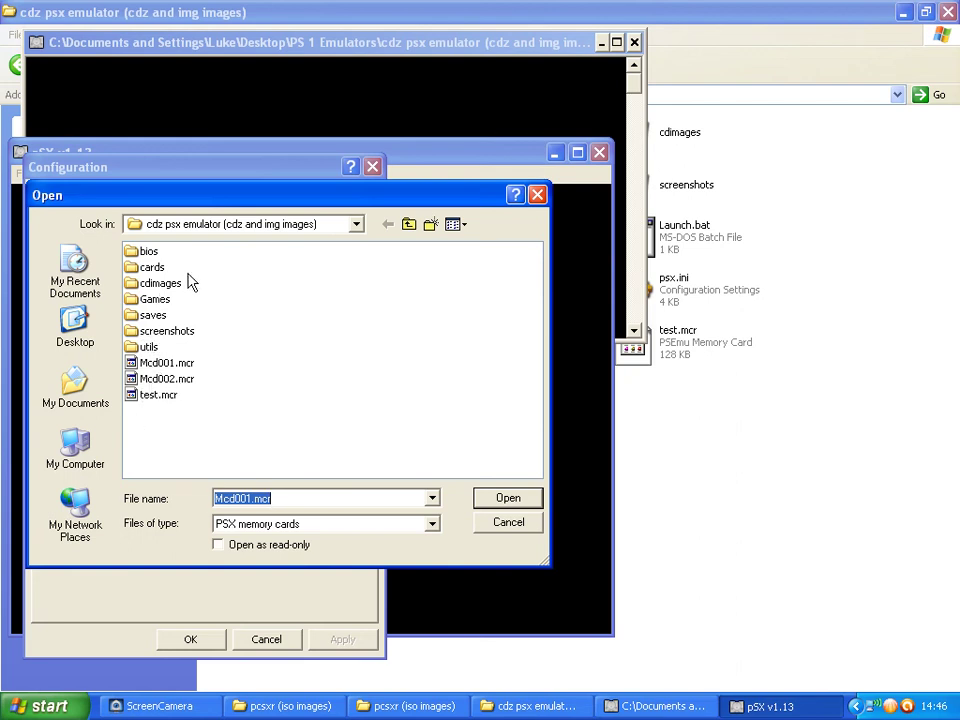
left_click(408, 224)
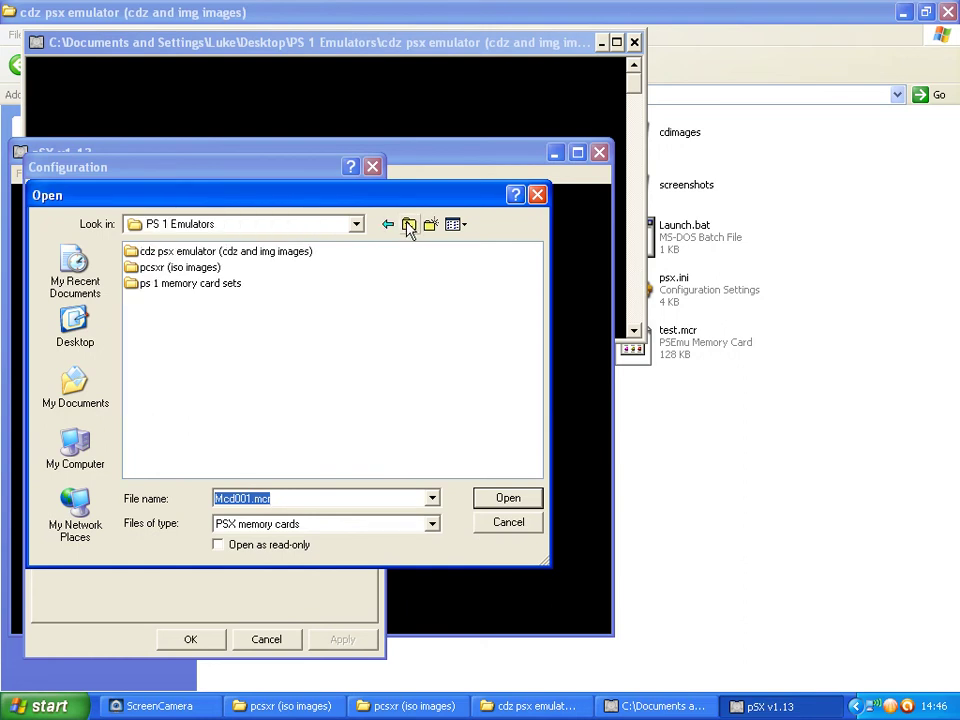
double_click(165, 285)
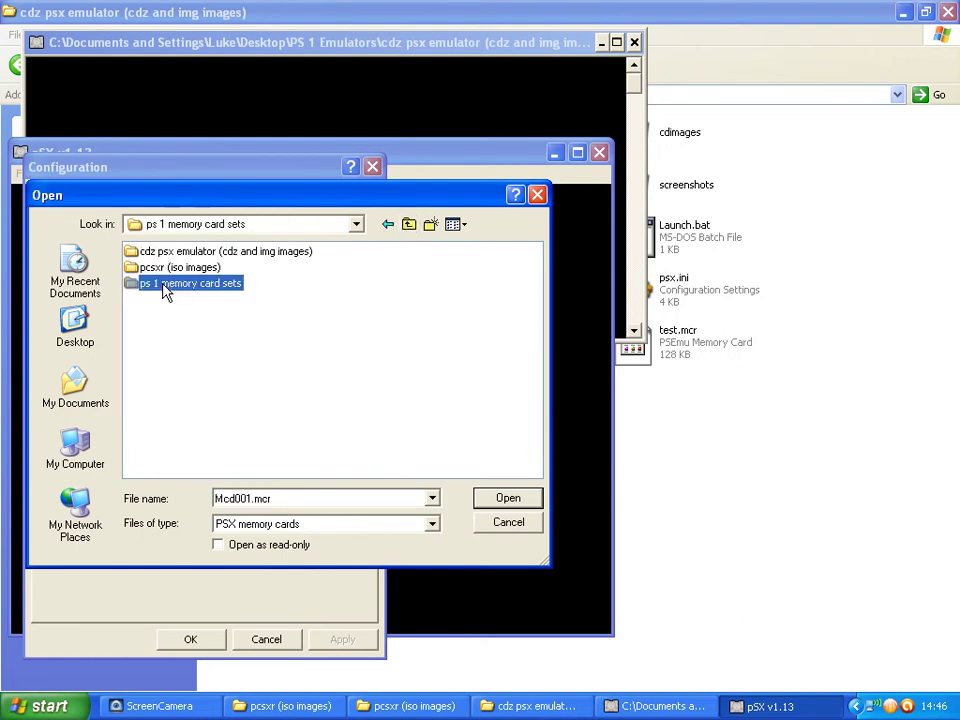
double_click(248, 316)
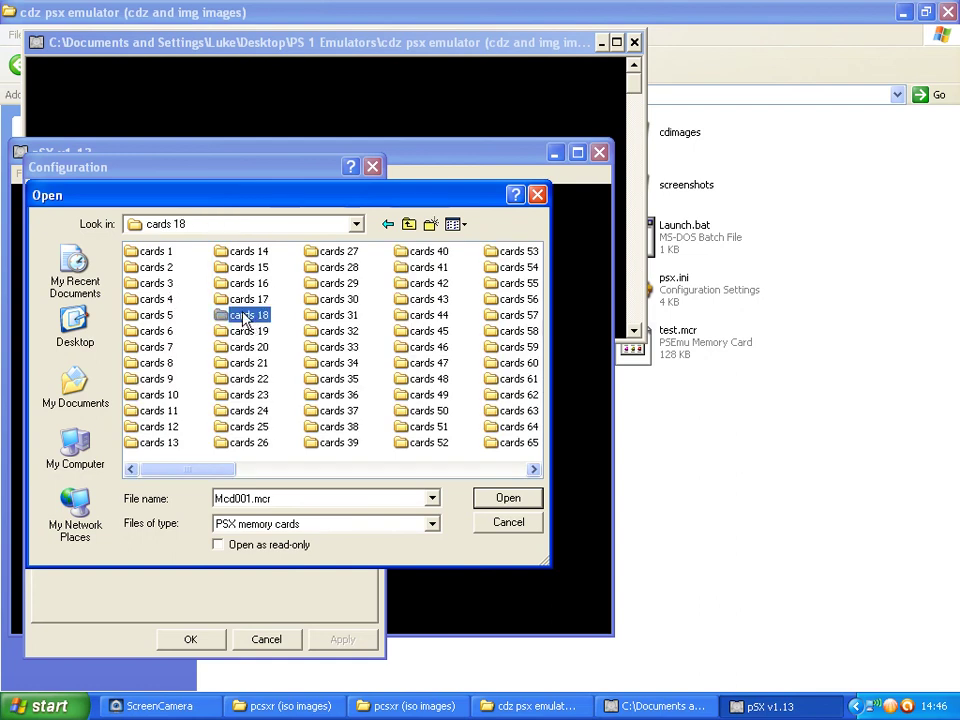
left_click(168, 251)
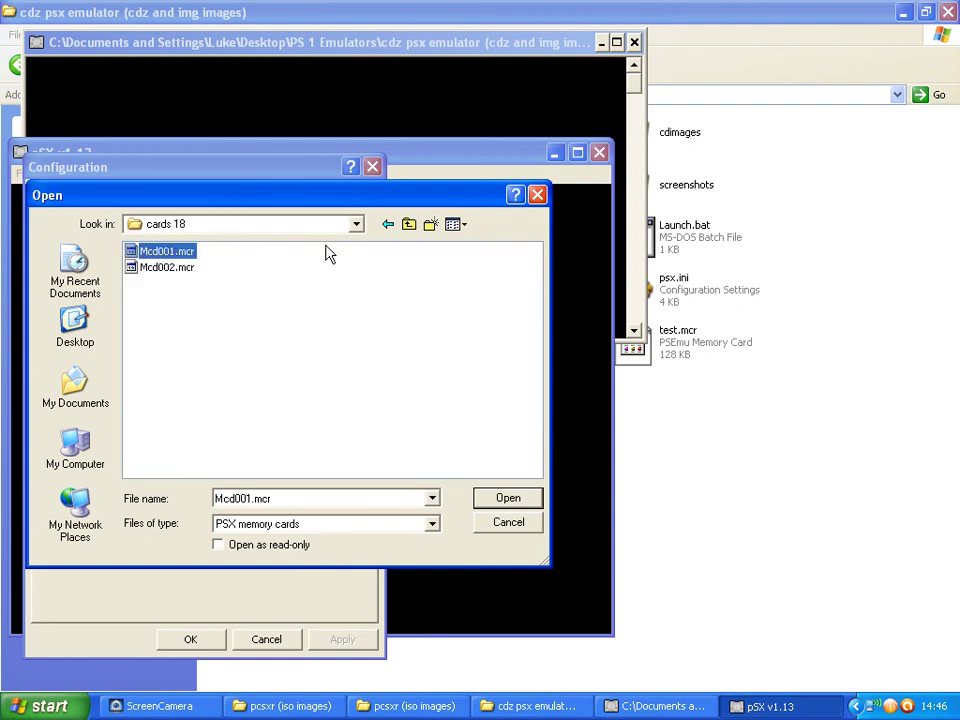
Browse back up to PS 1 Emulators and into the cards folder of cdz psx emulator (cdz and img images).
left_click(410, 225)
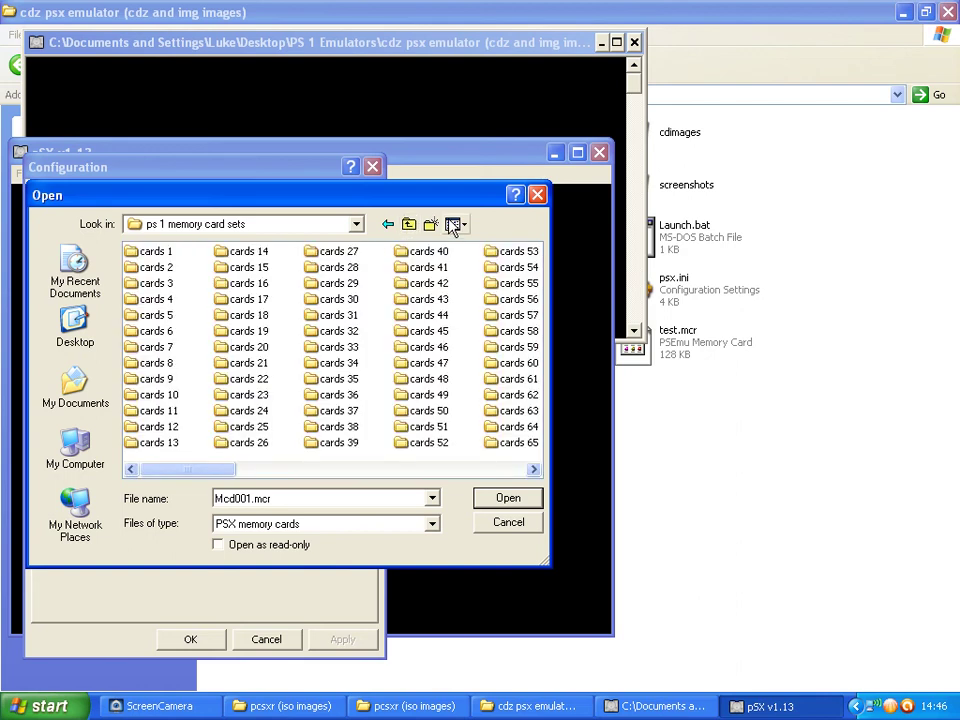
left_click(409, 225)
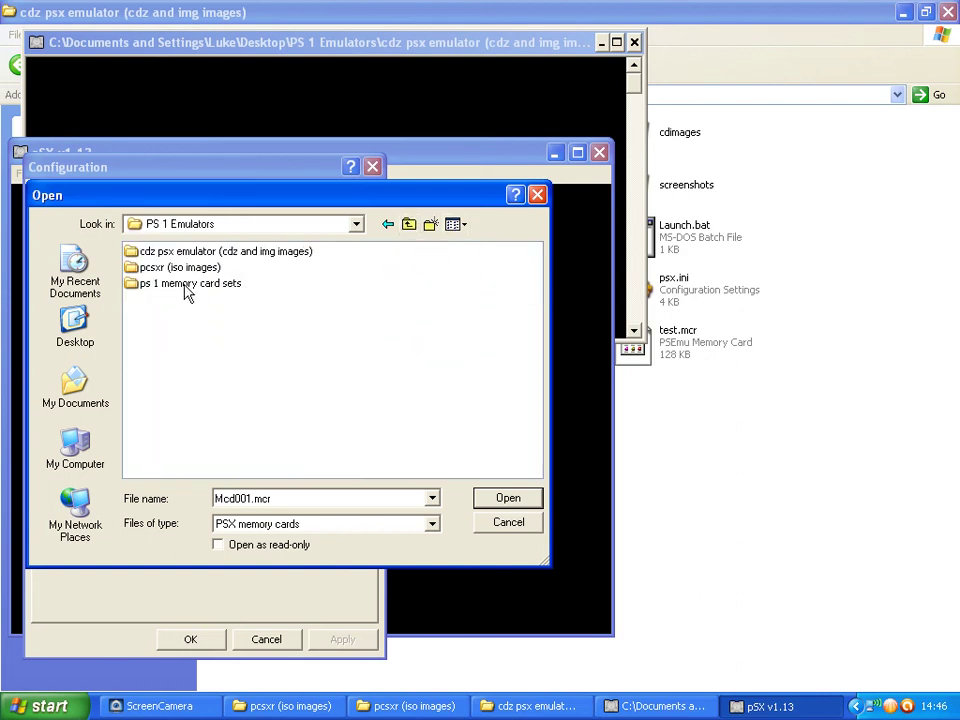
double_click(180, 252)
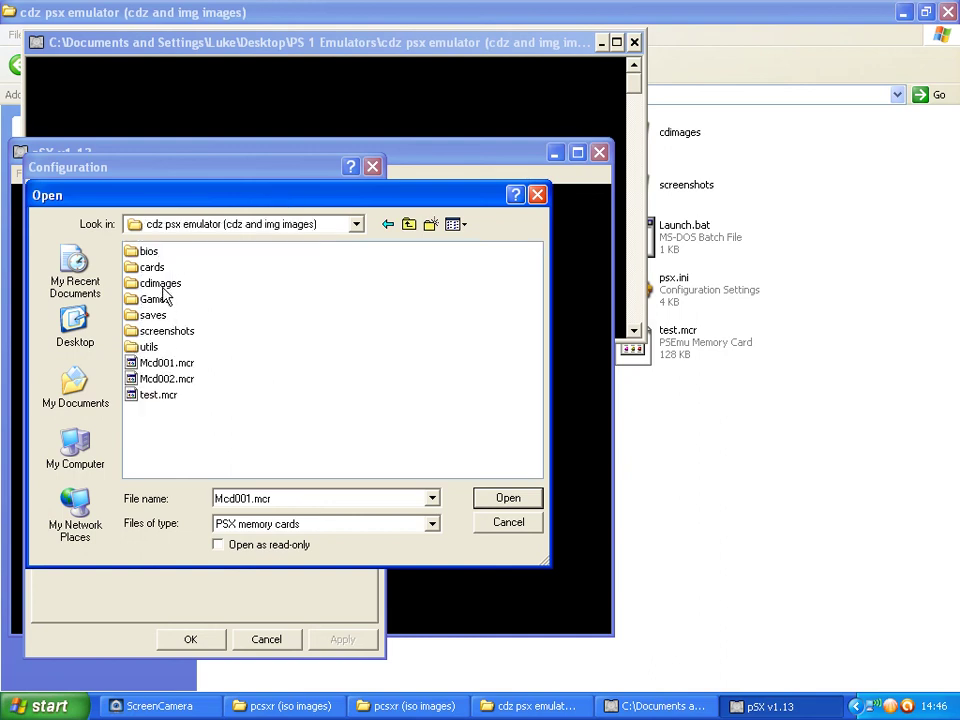
double_click(152, 268)
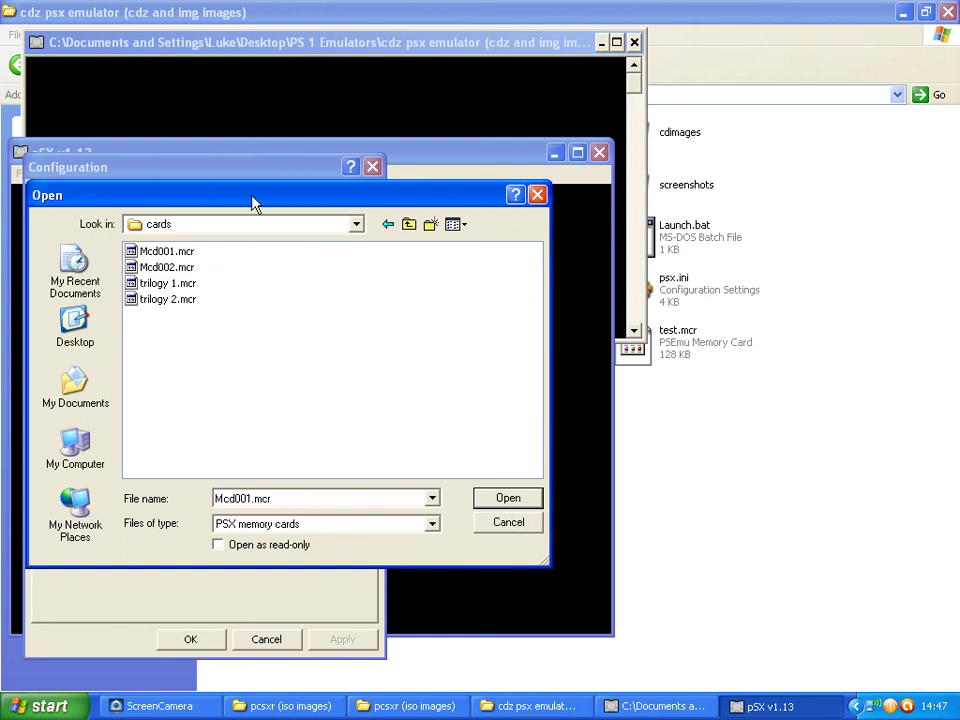
Cancel the Slot 1 file selection, close the configuration without applying changes and exit pSX.
left_click_drag(252, 203, 466, 171)
left_click(700, 490)
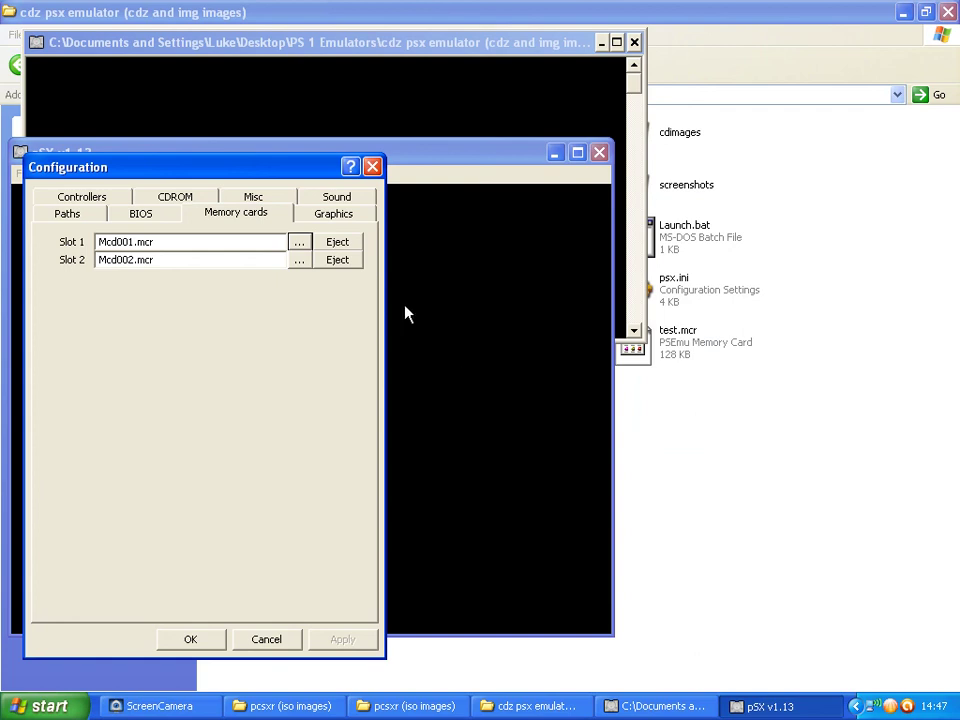
left_click(372, 166)
left_click(601, 154)
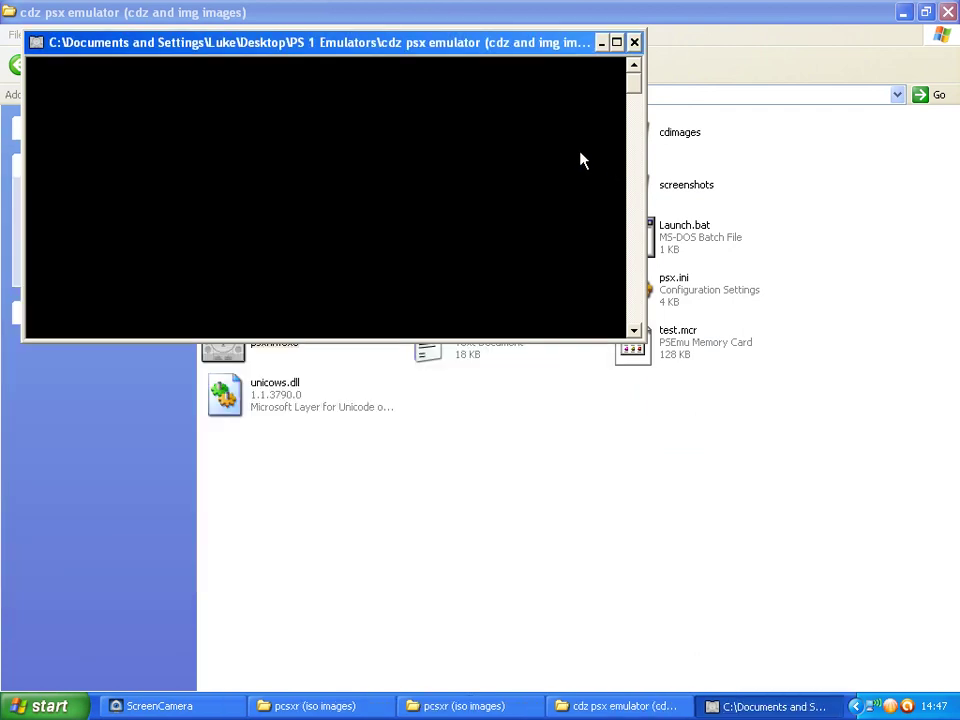